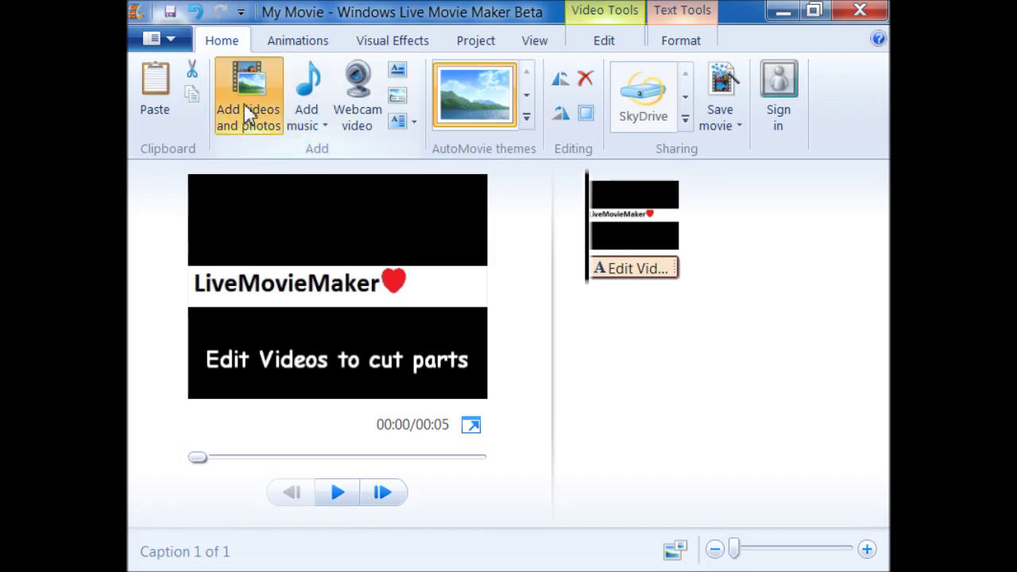
- Select MVI_2184.AVI and MVI_2345.AVI in the file browser and add both after the title clip
{"action": "left_click", "coordinate": [250, 119]}
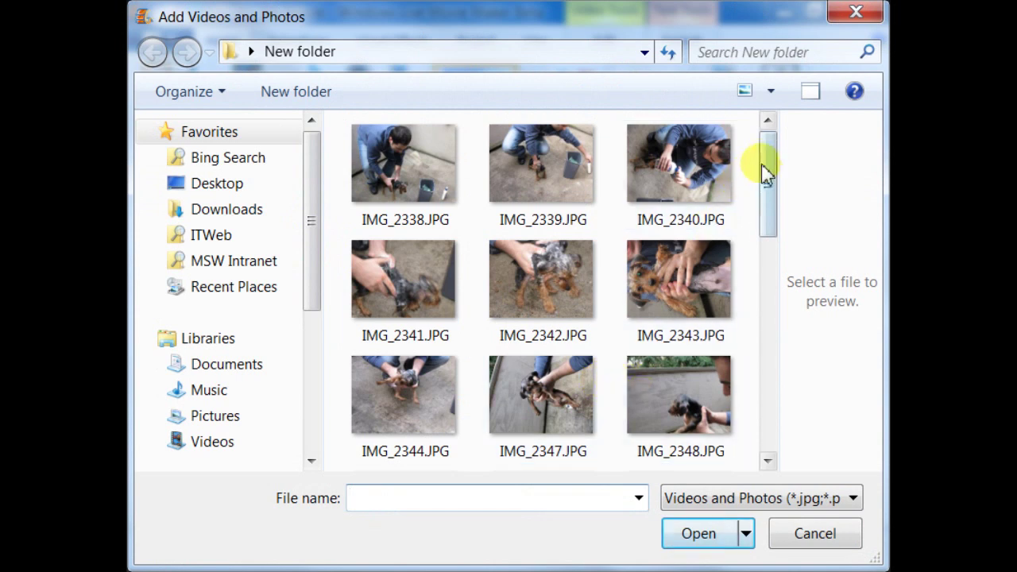
{"action": "left_click_drag", "start_coordinate": [765, 170], "coordinate": [759, 389]}
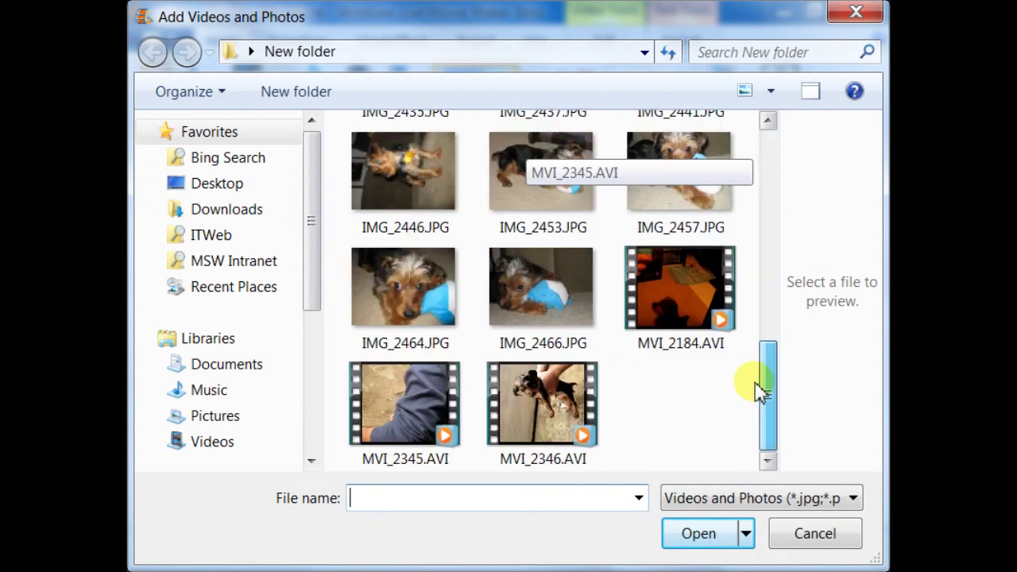
{"action": "left_click", "coordinate": [700, 280]}
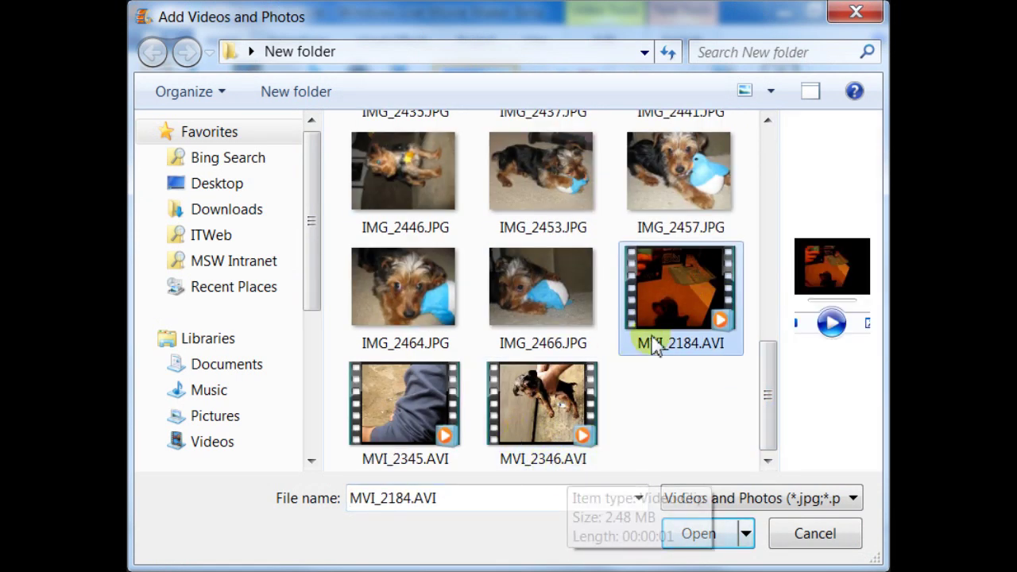
{"action": "left_click", "coordinate": [386, 422], "text": "ctrl"}
{"action": "left_click", "coordinate": [710, 541]}
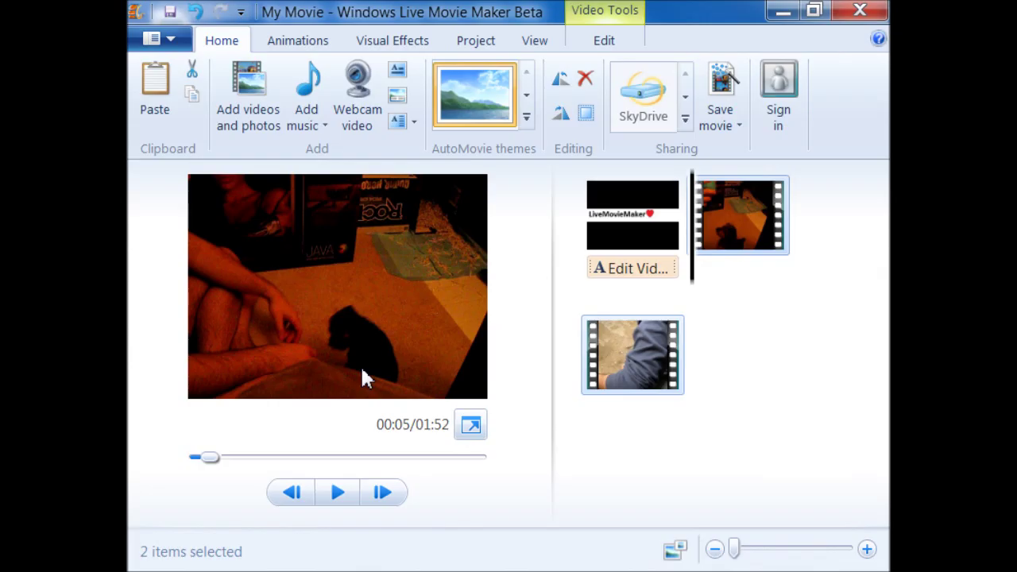
- Delete the title clip, then scrub the first video's preview between about 00:11 and 00:24
{"action": "left_click", "coordinate": [647, 200]}
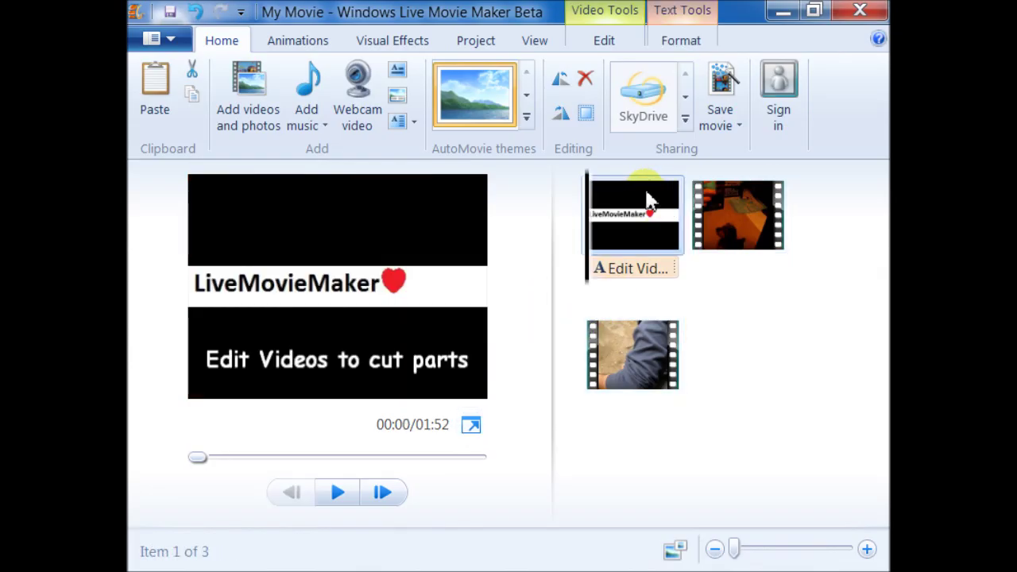
{"action": "key", "text": "Delete"}
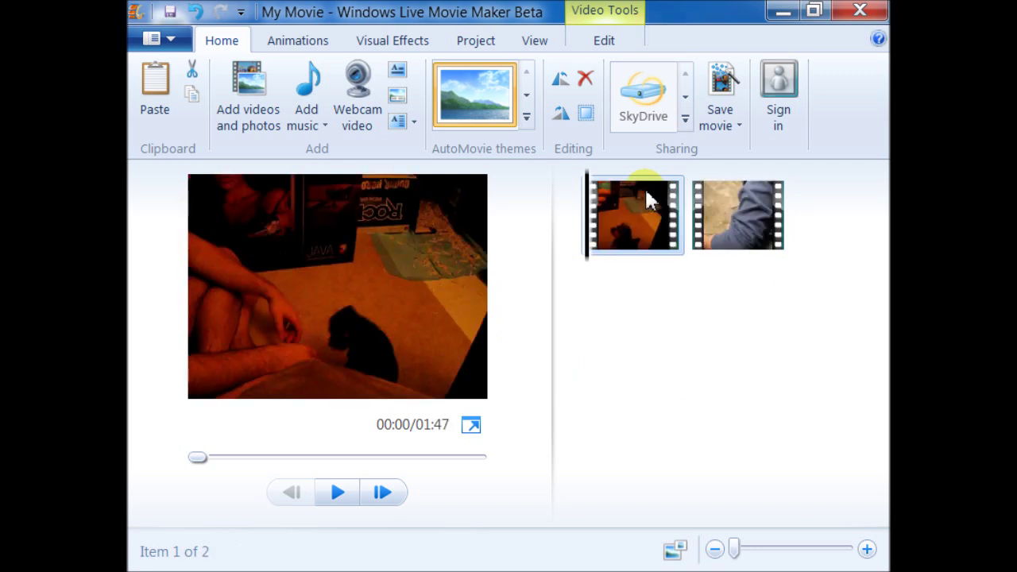
{"action": "left_click", "coordinate": [618, 244]}
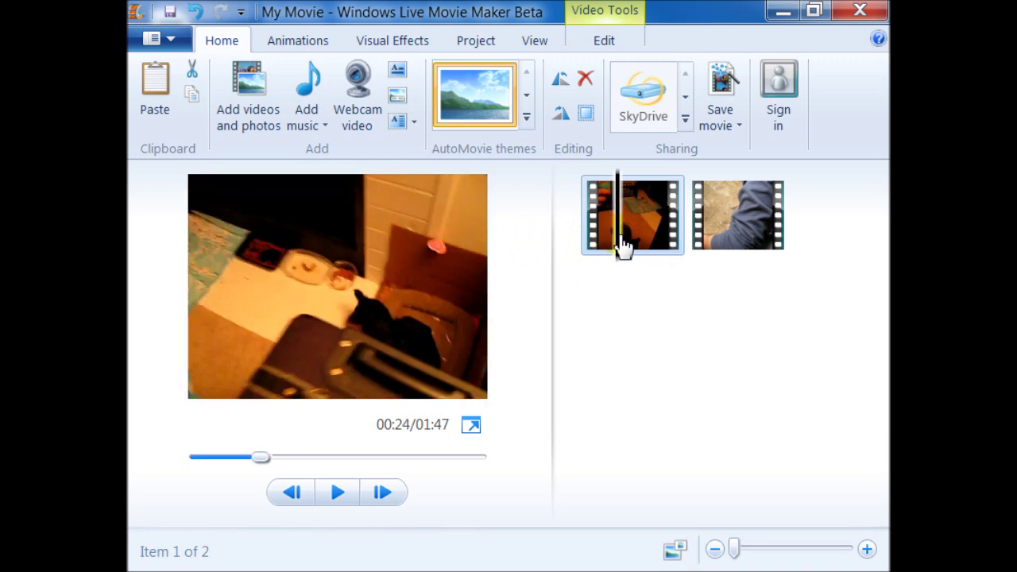
{"action": "left_click", "coordinate": [614, 248]}
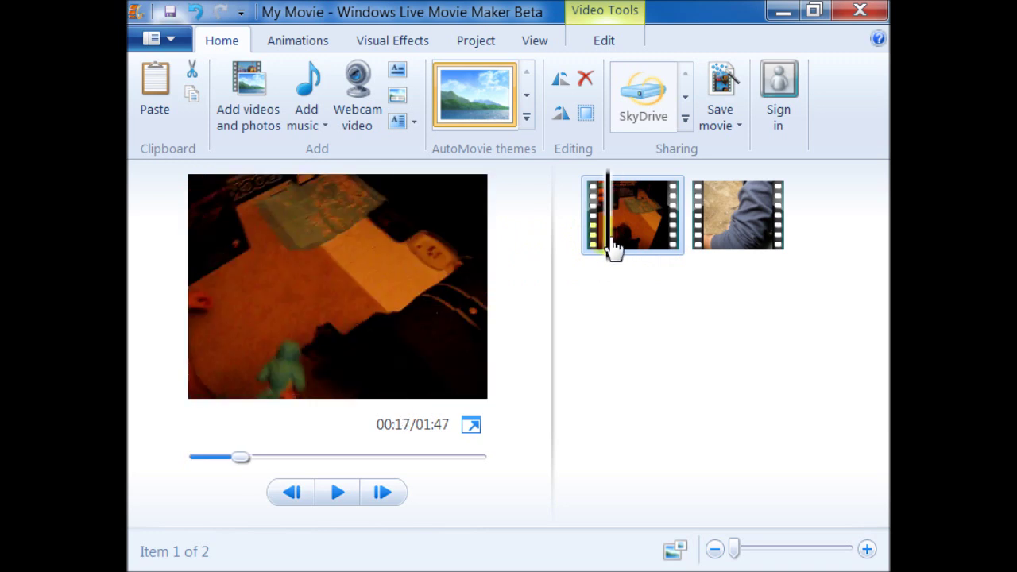
{"action": "left_click_drag", "start_coordinate": [609, 246], "coordinate": [606, 250]}
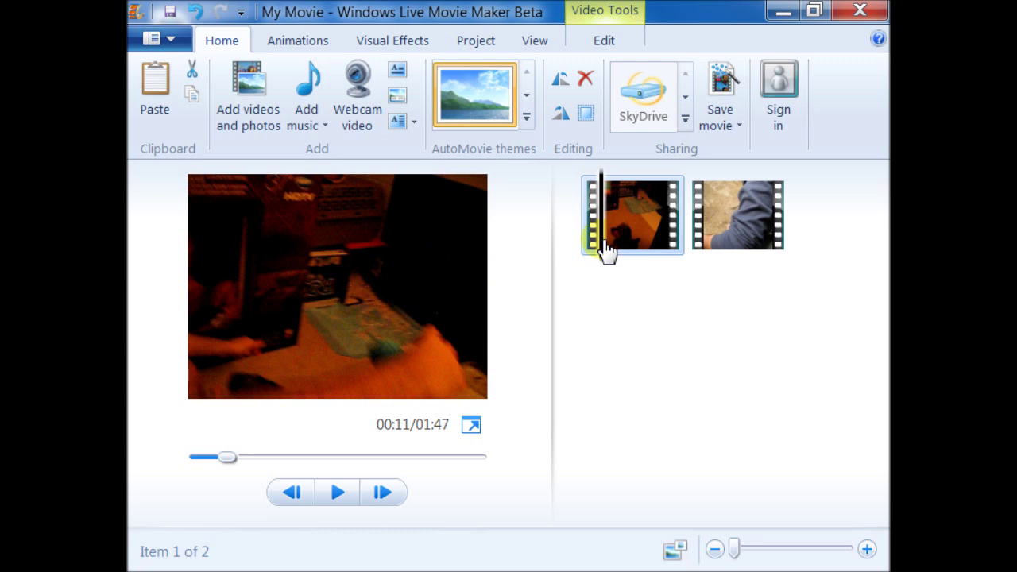
{"action": "left_click_drag", "start_coordinate": [606, 250], "coordinate": [607, 249]}
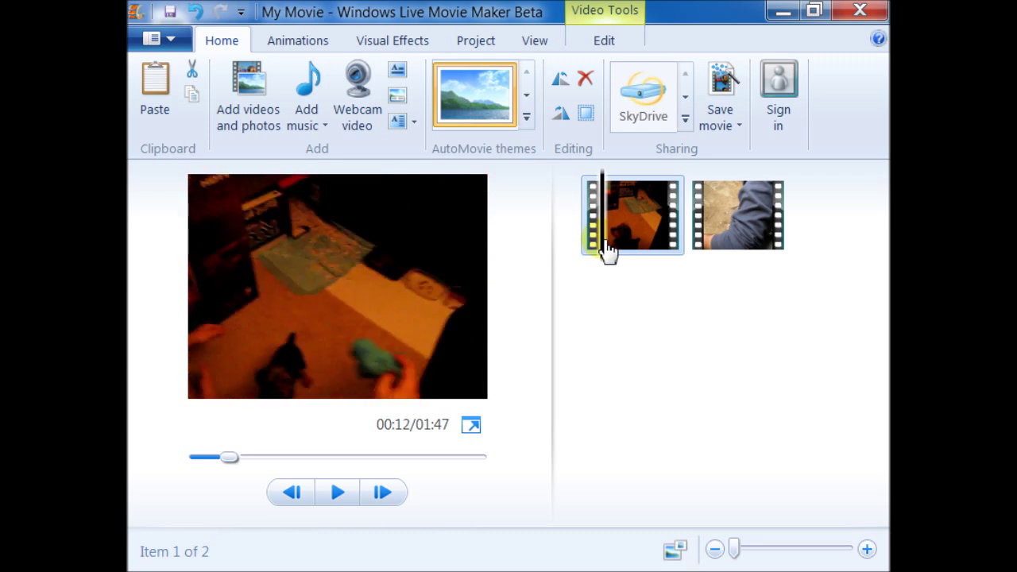
{"action": "left_click_drag", "start_coordinate": [607, 250], "coordinate": [624, 250]}
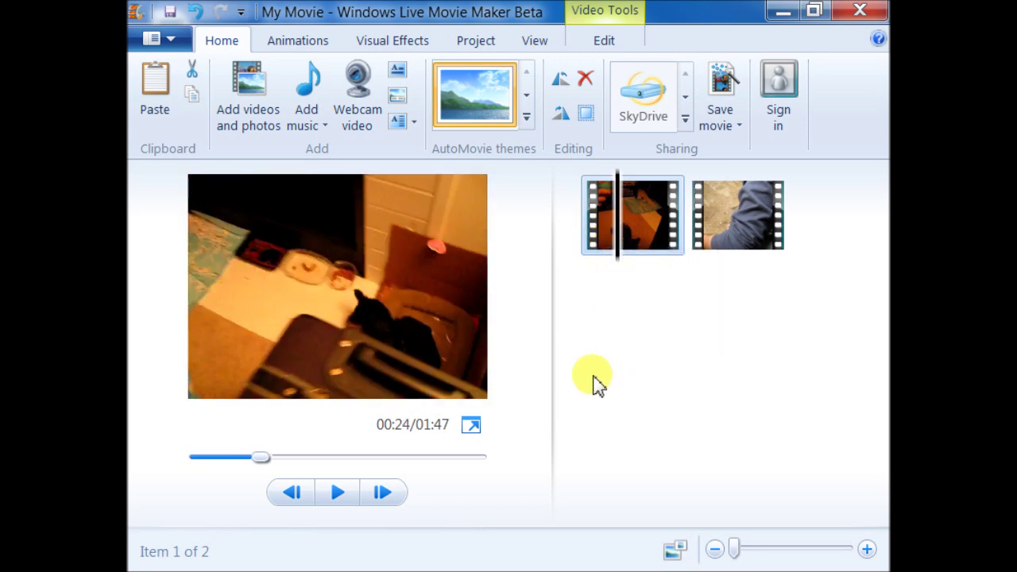
- Trim the first video to start at 18.68s and end at 73.13s, and save the trim
{"action": "left_click", "coordinate": [612, 44]}
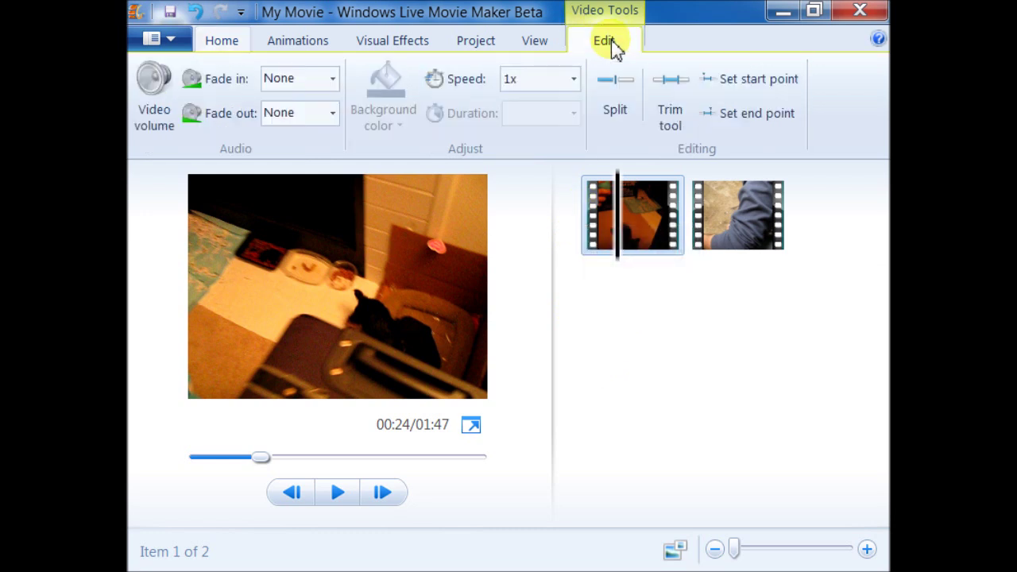
{"action": "left_click", "coordinate": [676, 129]}
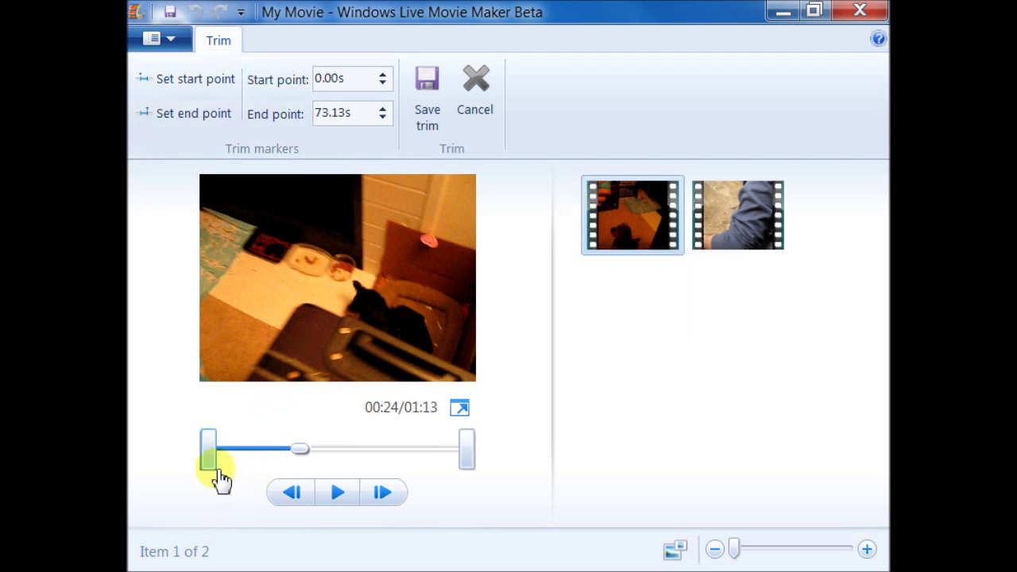
{"action": "mouse_move", "coordinate": [219, 479]}
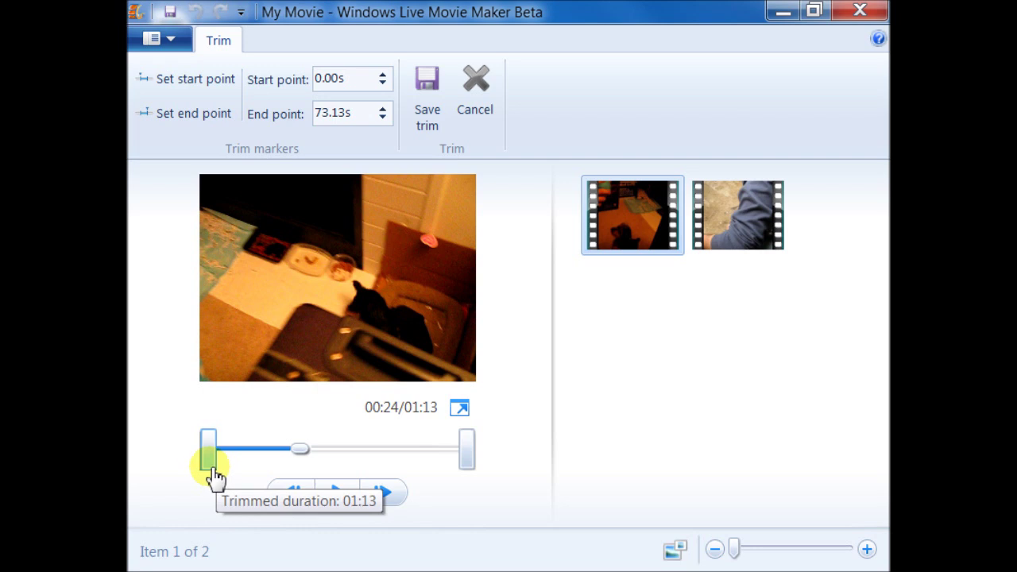
{"action": "left_click_drag", "start_coordinate": [212, 474], "coordinate": [247, 469]}
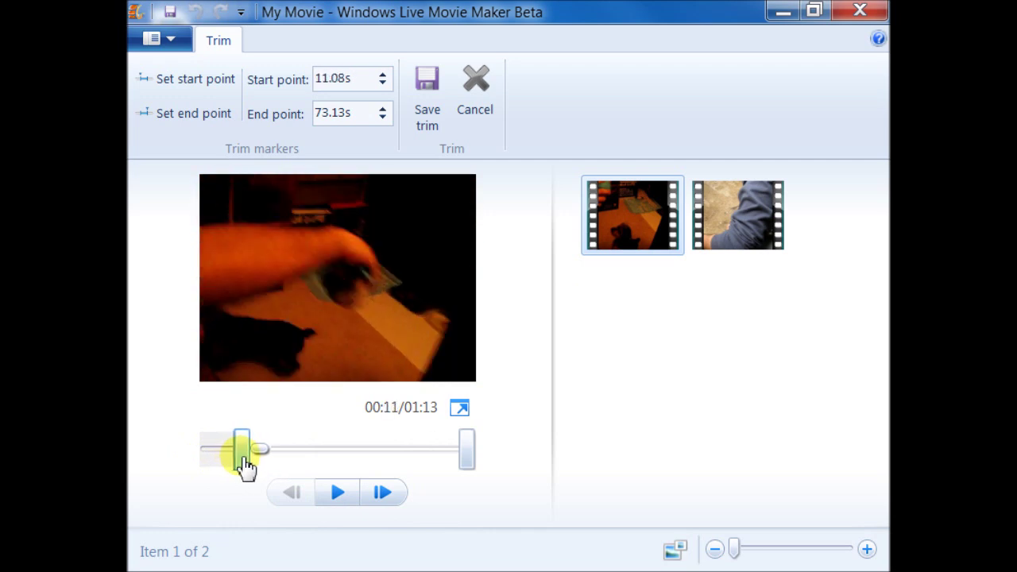
{"action": "left_click_drag", "start_coordinate": [247, 469], "coordinate": [270, 465]}
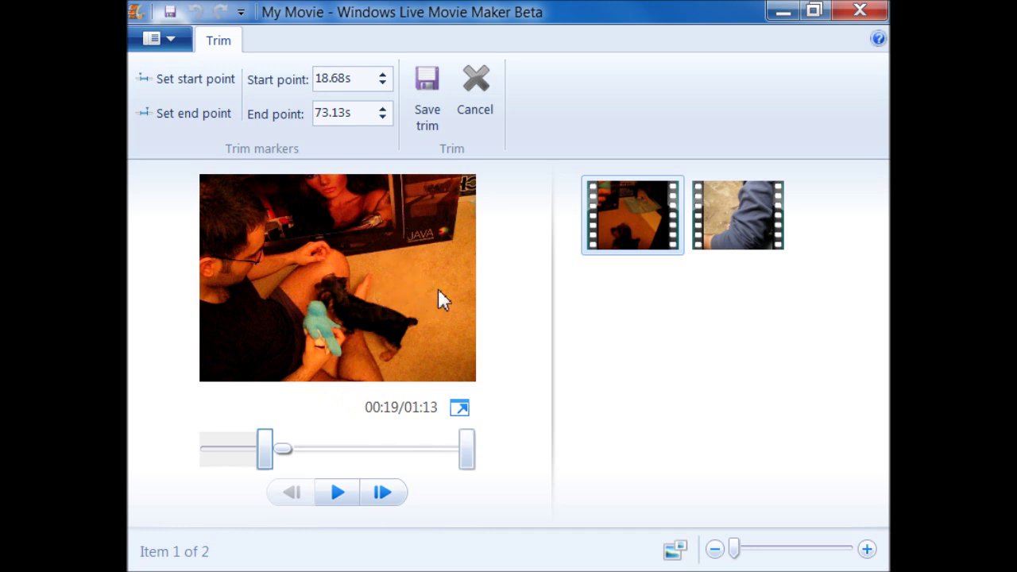
{"action": "left_click", "coordinate": [425, 132]}
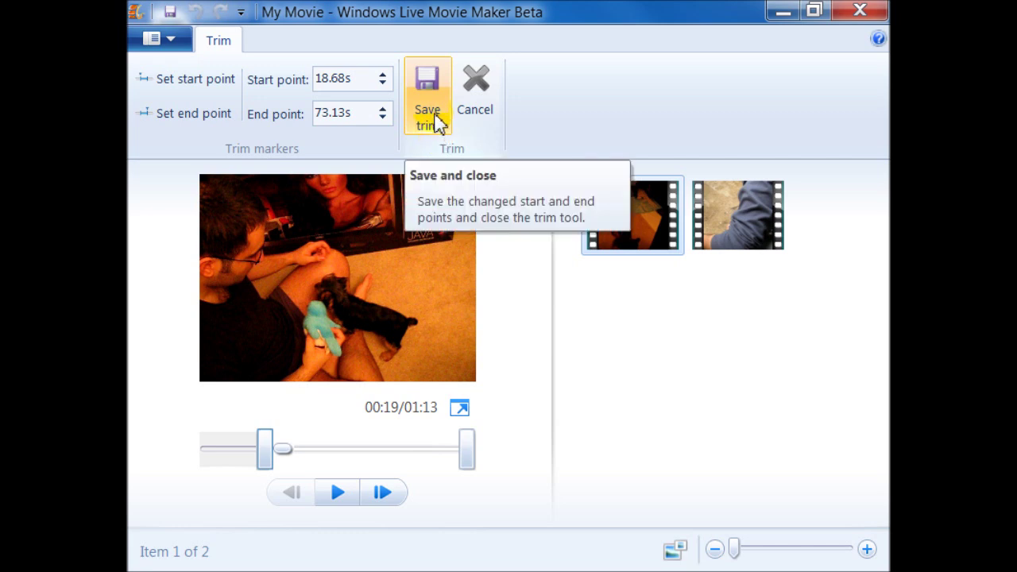
{"action": "left_click", "coordinate": [437, 125]}
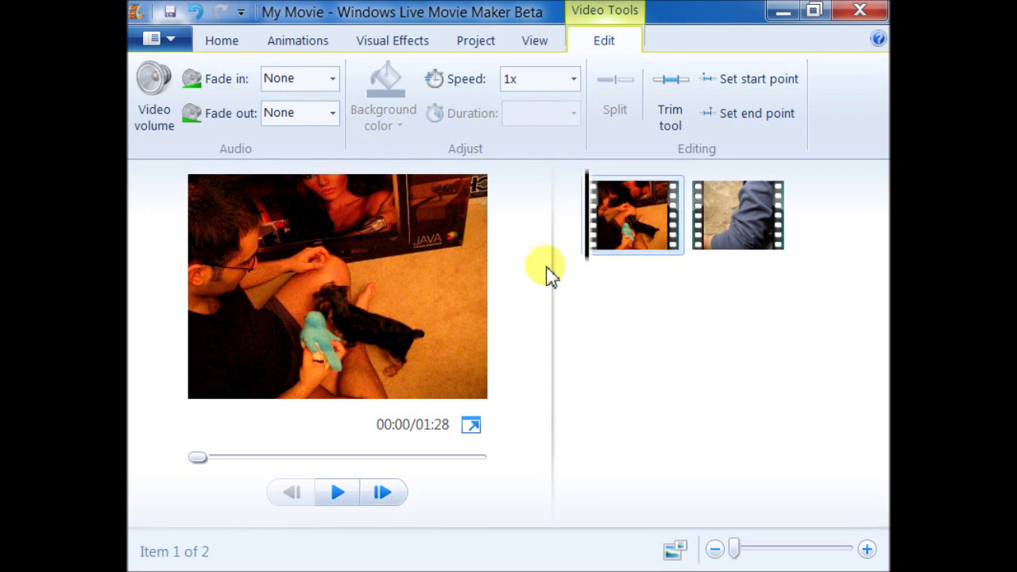
- Play the trimmed first clip in the preview to check the new start
{"action": "mouse_move", "coordinate": [618, 242]}
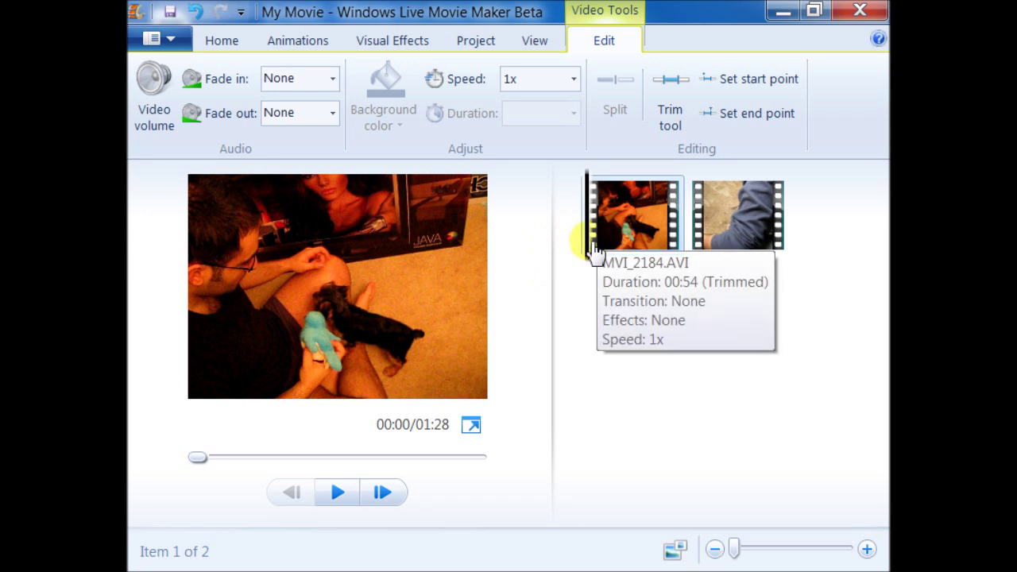
{"action": "left_click", "coordinate": [596, 291]}
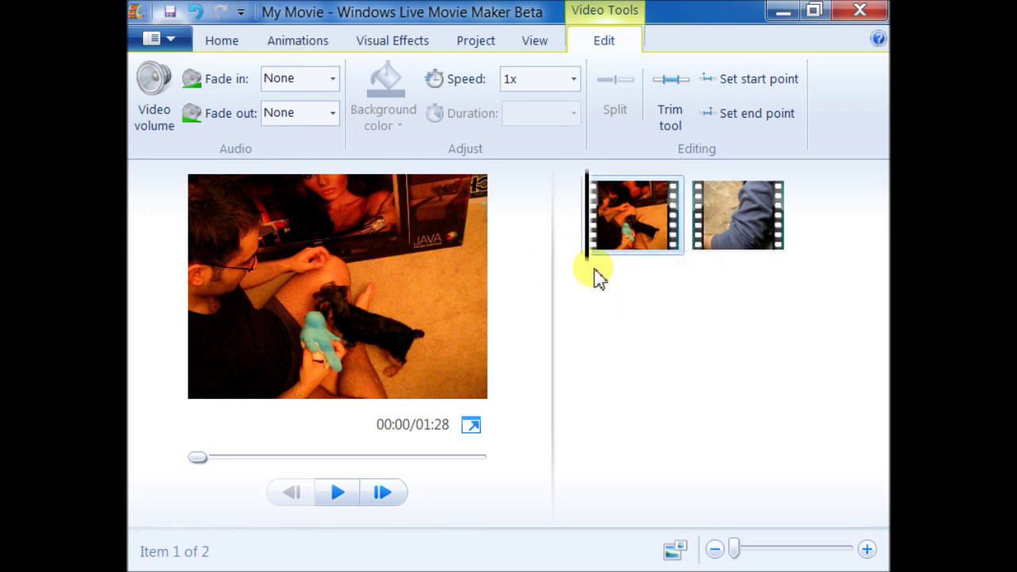
{"action": "key", "text": "space"}
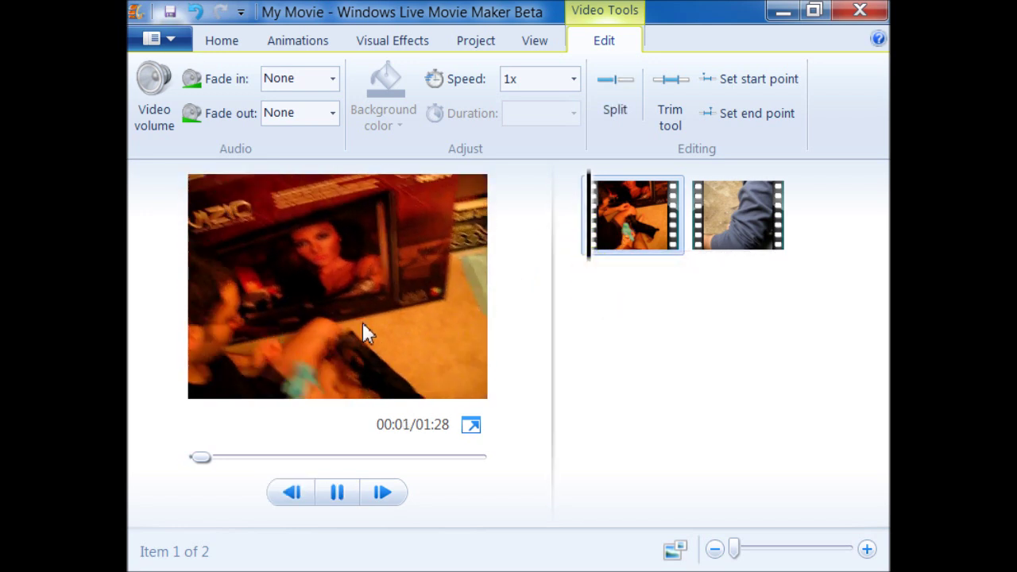
{"action": "left_click", "coordinate": [483, 321]}
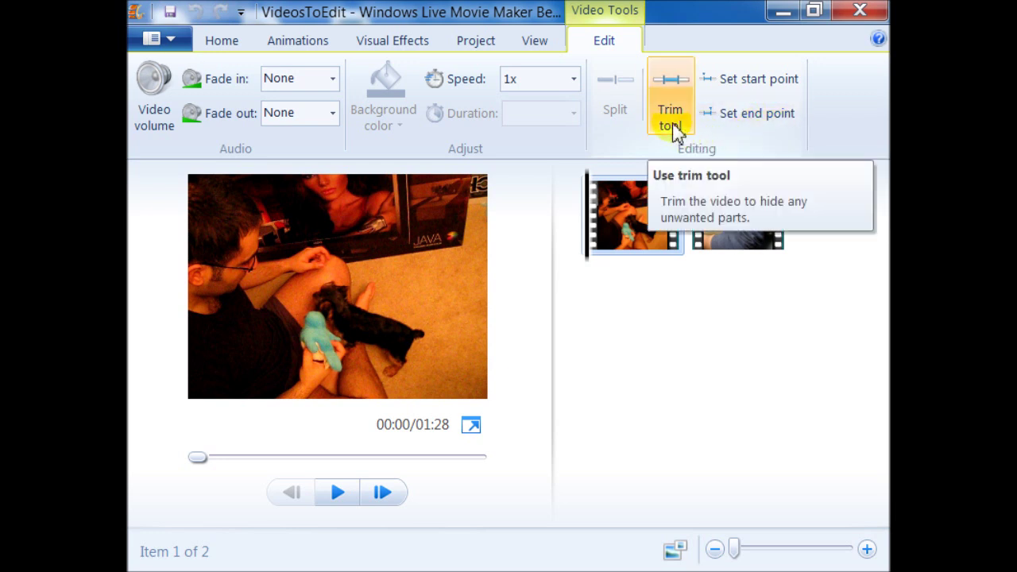
{"action": "left_click_drag", "start_coordinate": [604, 211], "coordinate": [649, 215]}
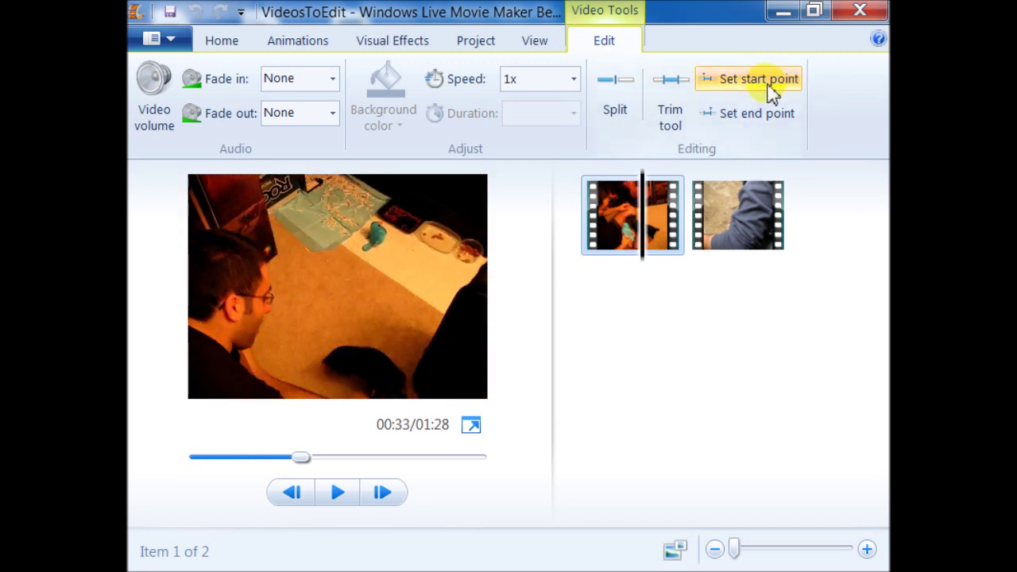
{"action": "left_click_drag", "start_coordinate": [647, 210], "coordinate": [663, 211]}
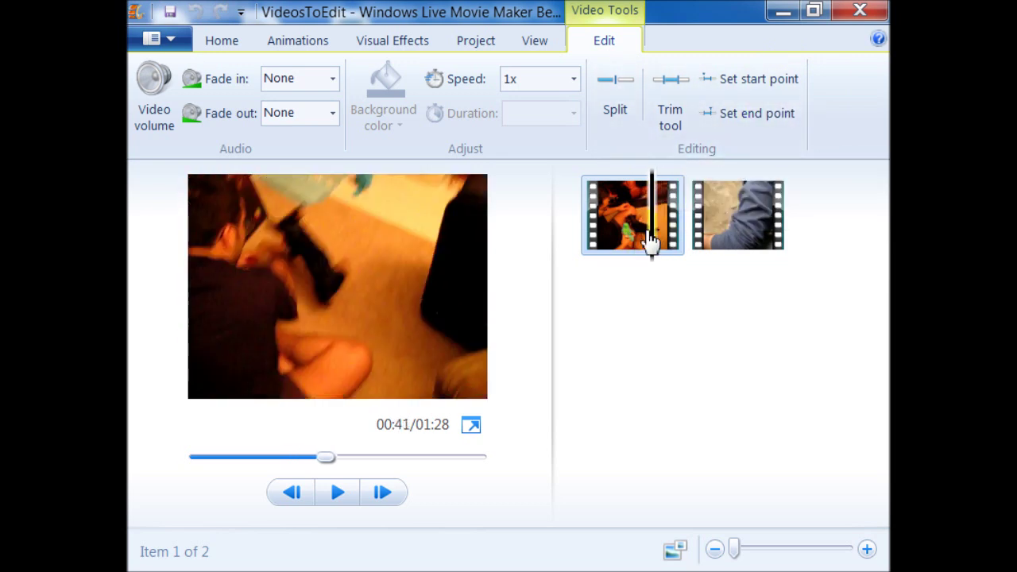
{"action": "left_click_drag", "start_coordinate": [652, 243], "coordinate": [627, 237]}
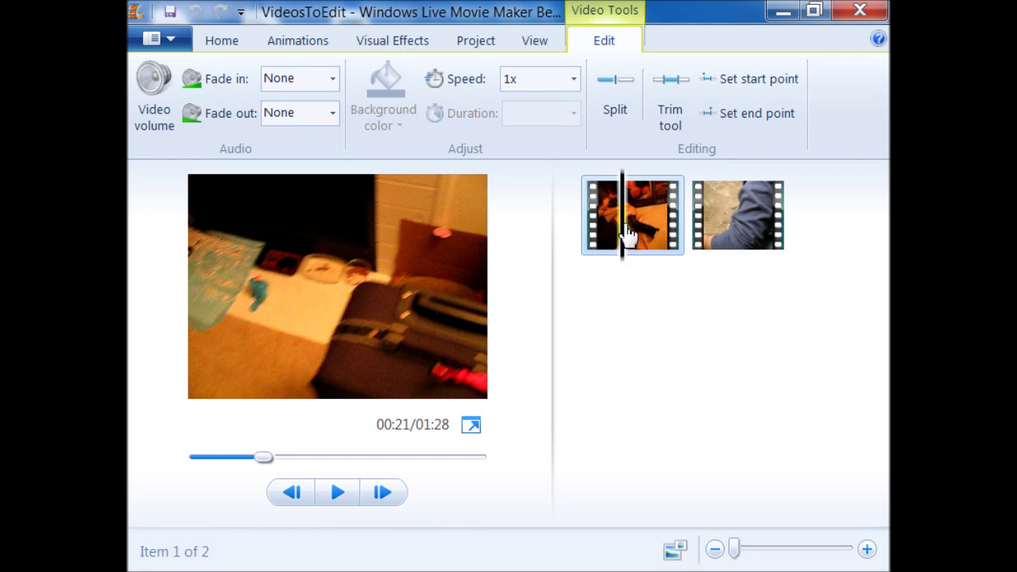
{"action": "left_click_drag", "start_coordinate": [627, 233], "coordinate": [713, 229]}
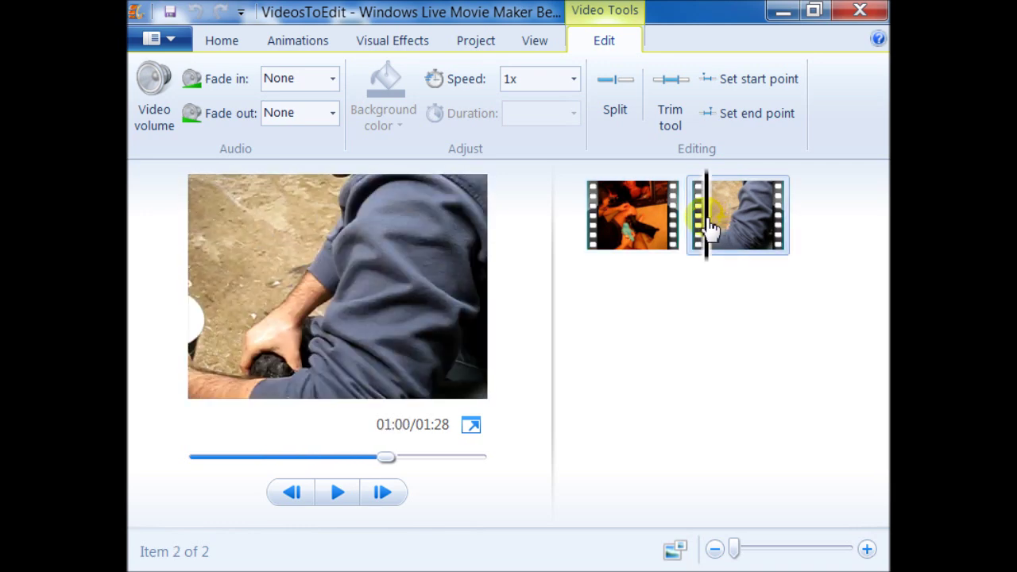
{"action": "right_click", "coordinate": [708, 228]}
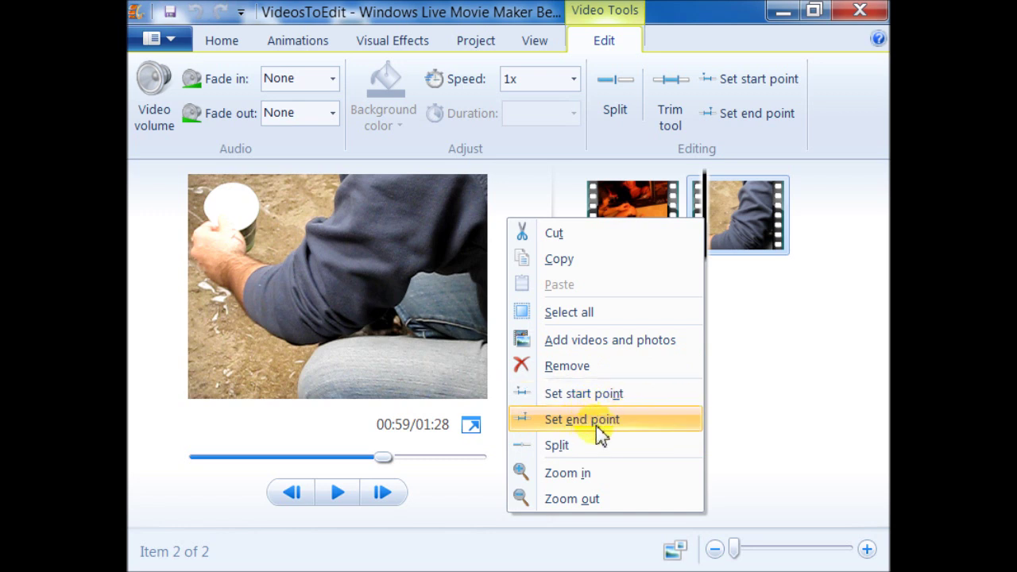
{"action": "left_click", "coordinate": [726, 211]}
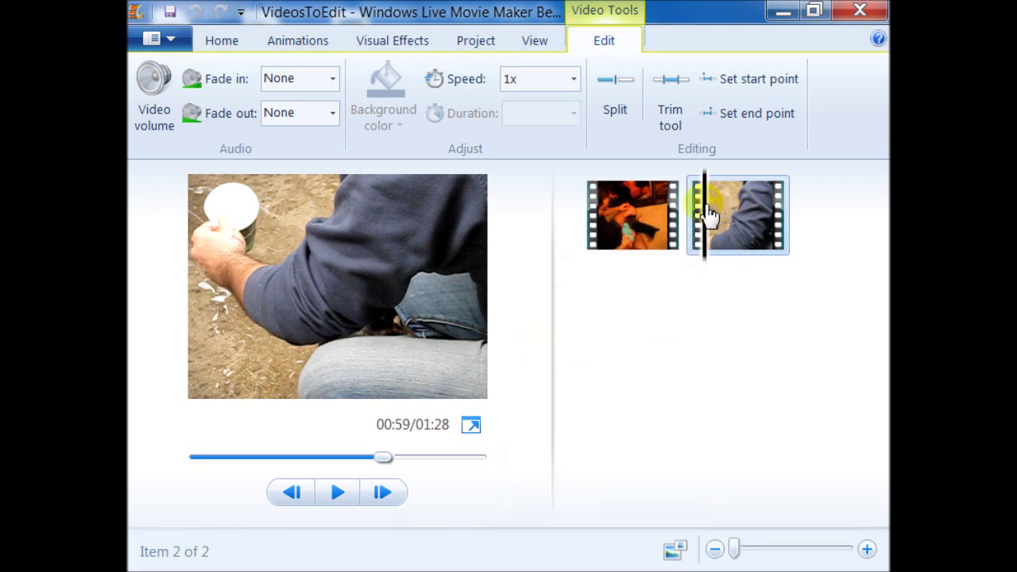
{"action": "left_click_drag", "start_coordinate": [708, 210], "coordinate": [719, 211]}
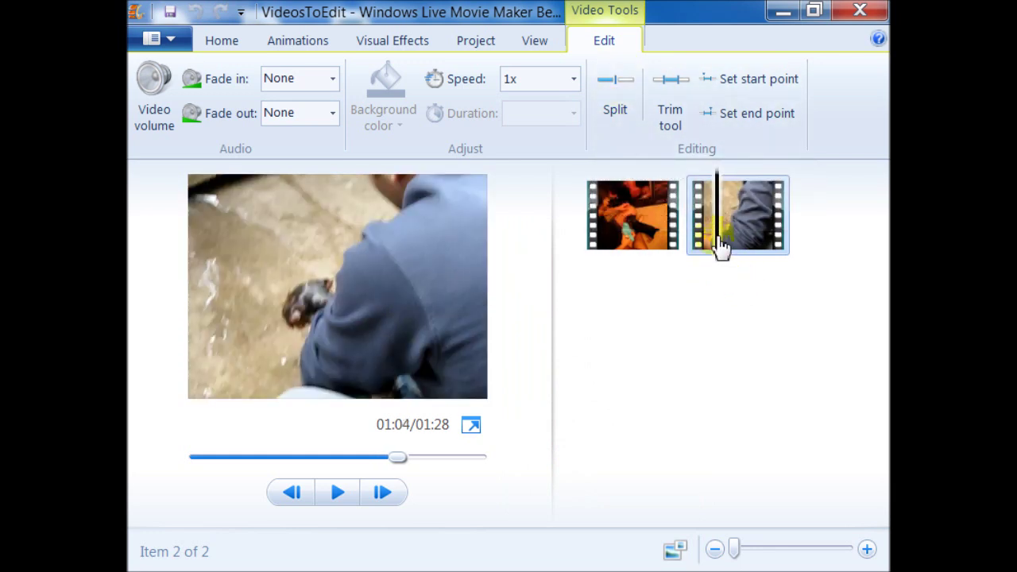
{"action": "mouse_move", "coordinate": [719, 238]}
{"action": "left_mouse_down"}
{"action": "mouse_move", "coordinate": [696, 244]}
{"action": "mouse_move", "coordinate": [712, 243]}
{"action": "left_mouse_up"}
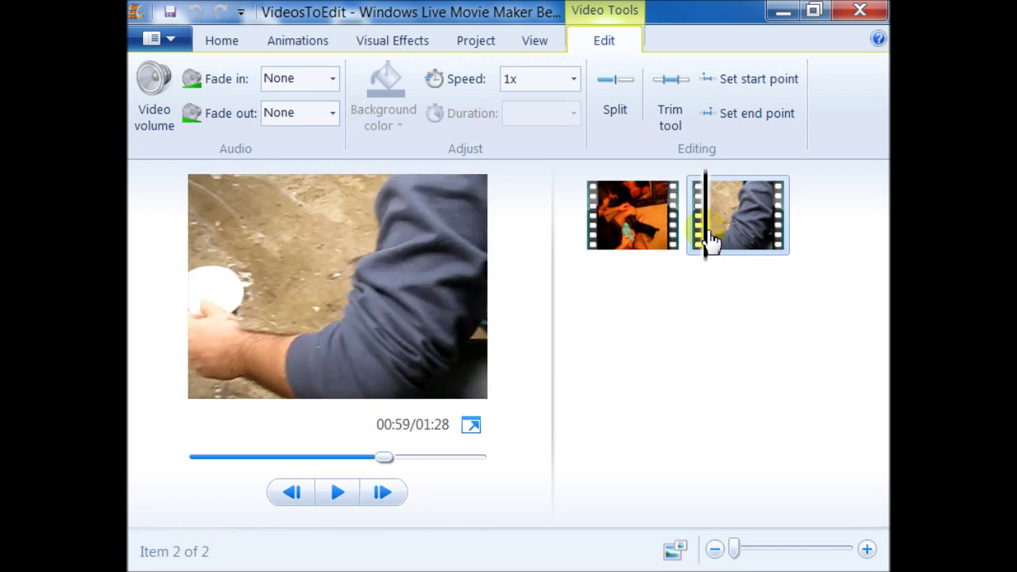
- Split the second clip at 00:59 and select the short split-off piece
{"action": "left_click", "coordinate": [621, 126]}
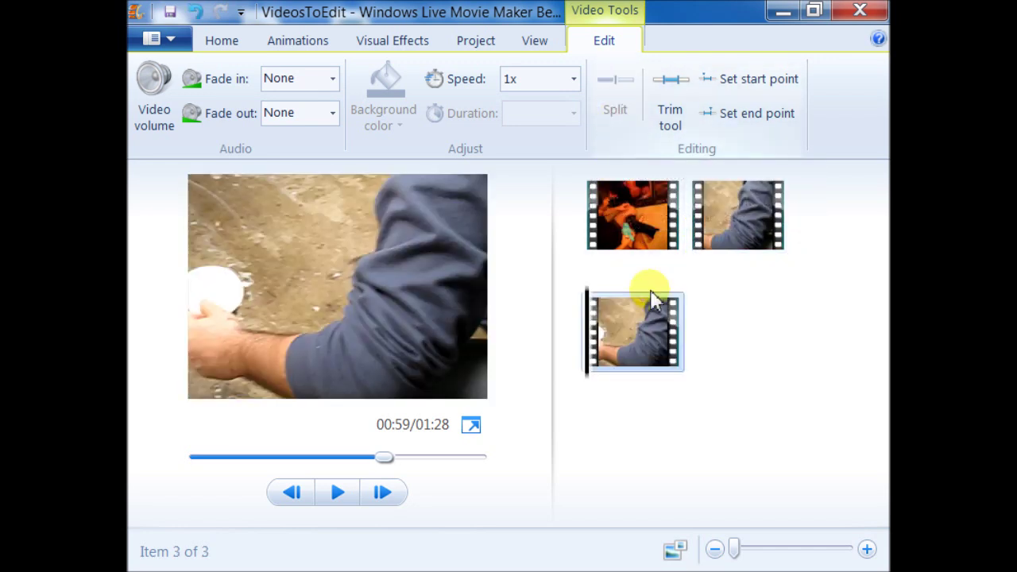
{"action": "left_click", "coordinate": [745, 216]}
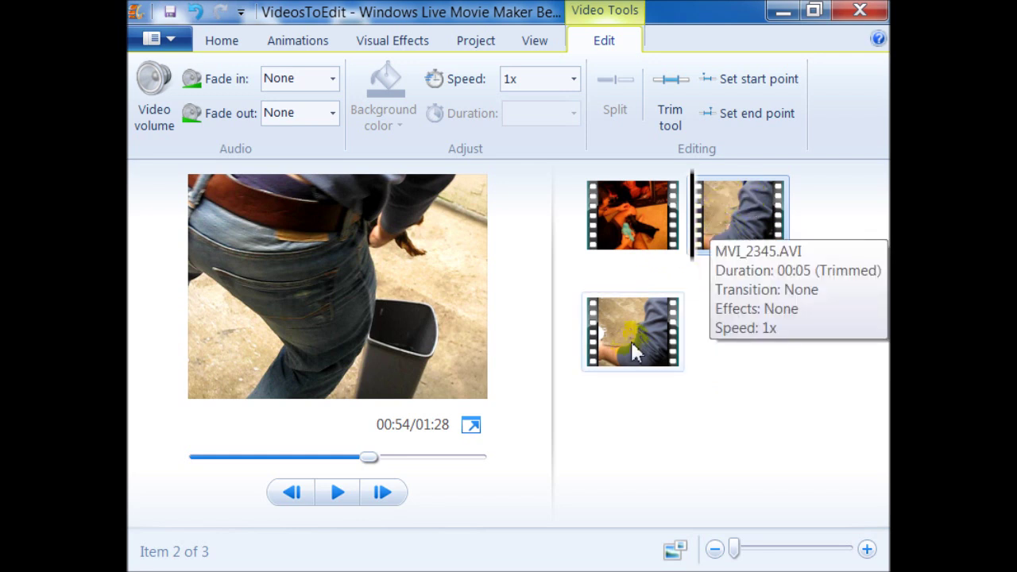